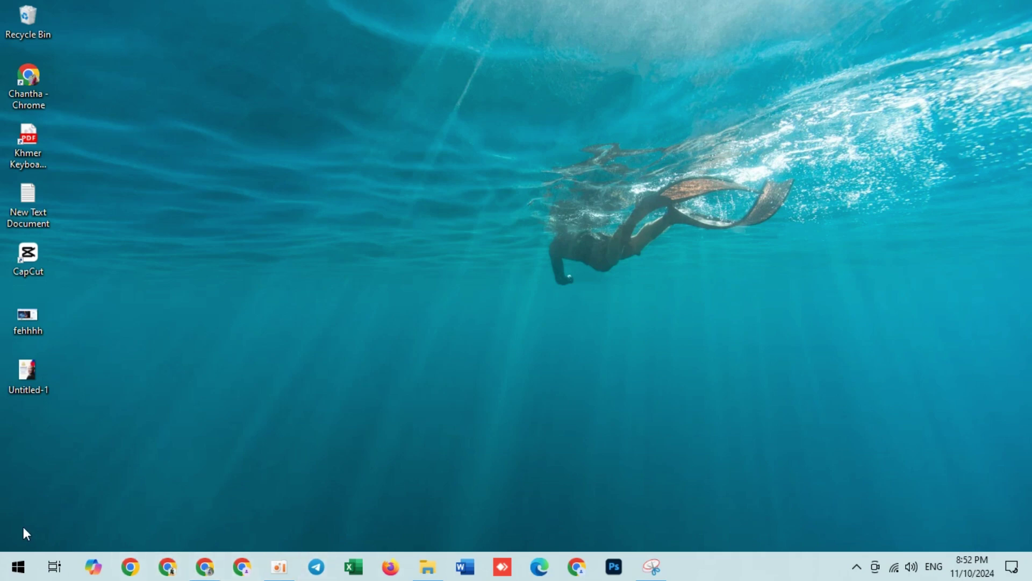
- Search Windows for the Services console and open it
{"action": "left_click", "coordinate": [17, 570]}
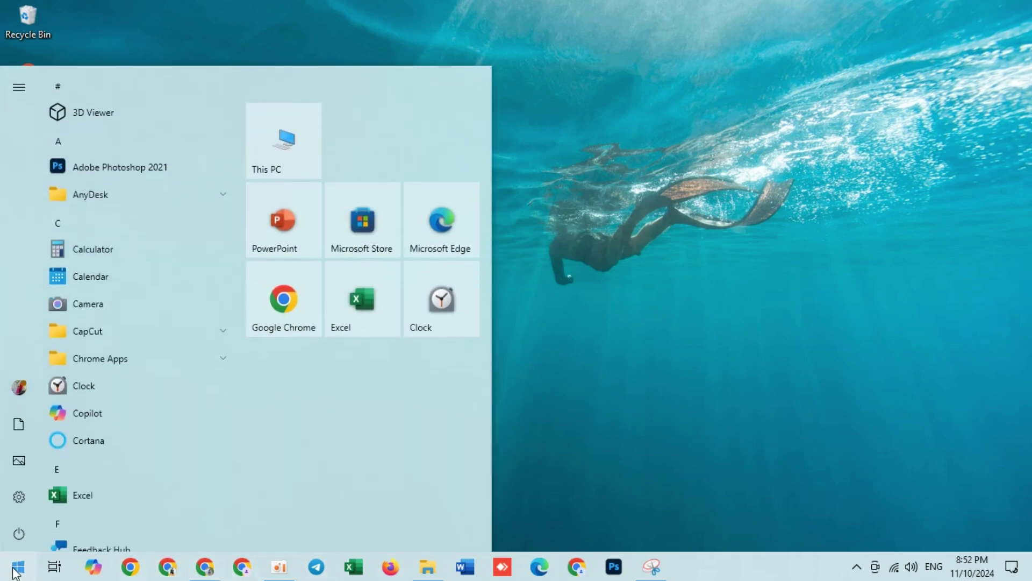
{"action": "type", "text": "d"}
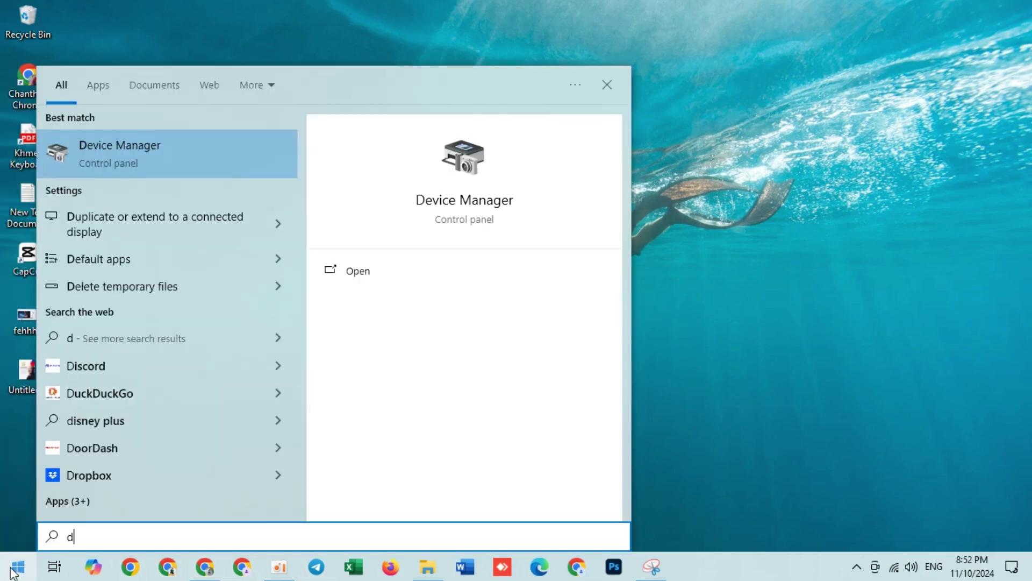
{"action": "key", "text": "BackSpace"}
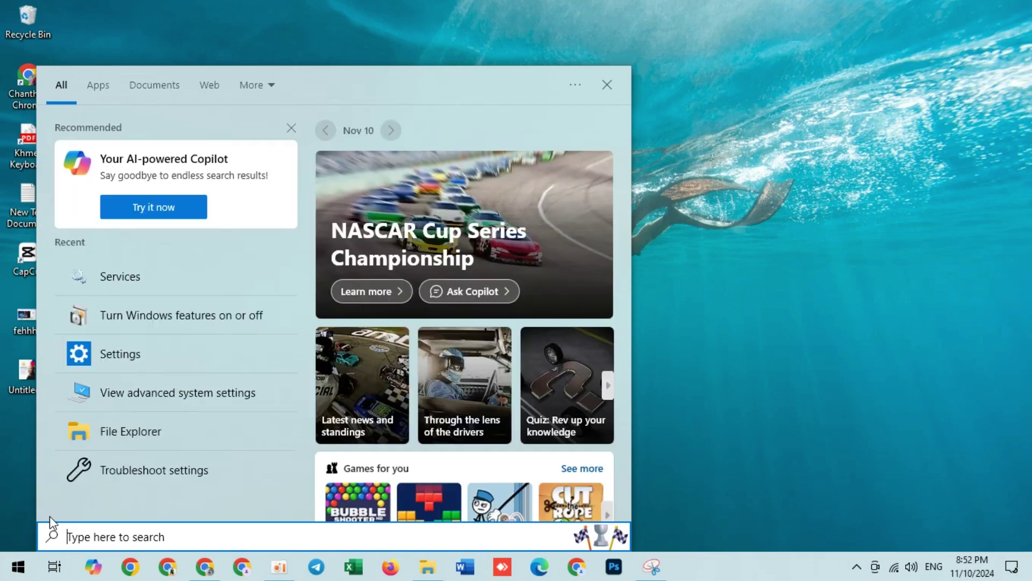
{"action": "type", "text": "s"}
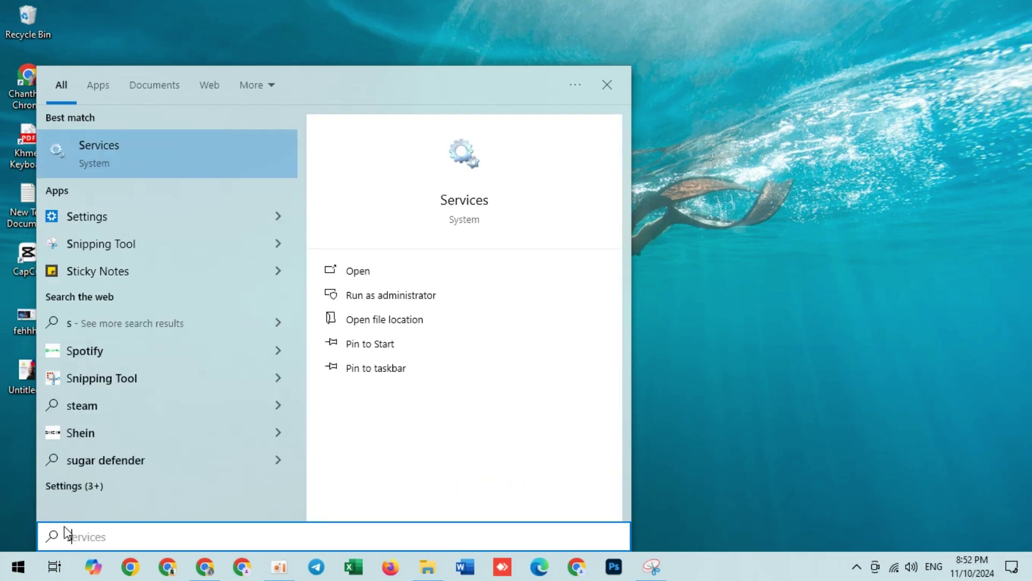
{"action": "left_click", "coordinate": [182, 146]}
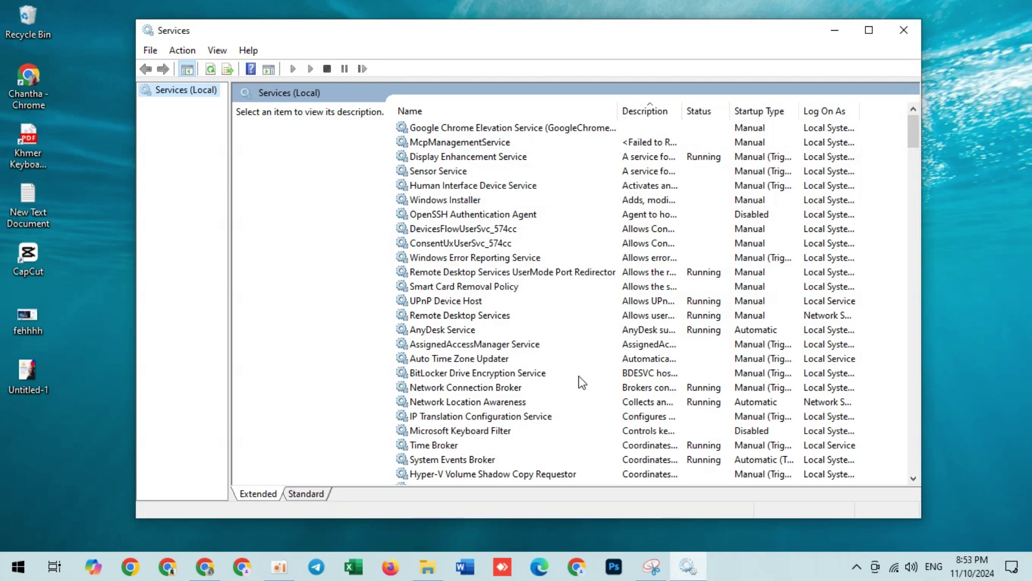
- Find the Windows Audio service in the services list and open its properties
{"action": "scroll", "coordinate": [521, 335], "scroll_direction": "down", "scroll_amount": 15}
{"action": "scroll", "coordinate": [537, 317], "scroll_direction": "down", "scroll_amount": 20}
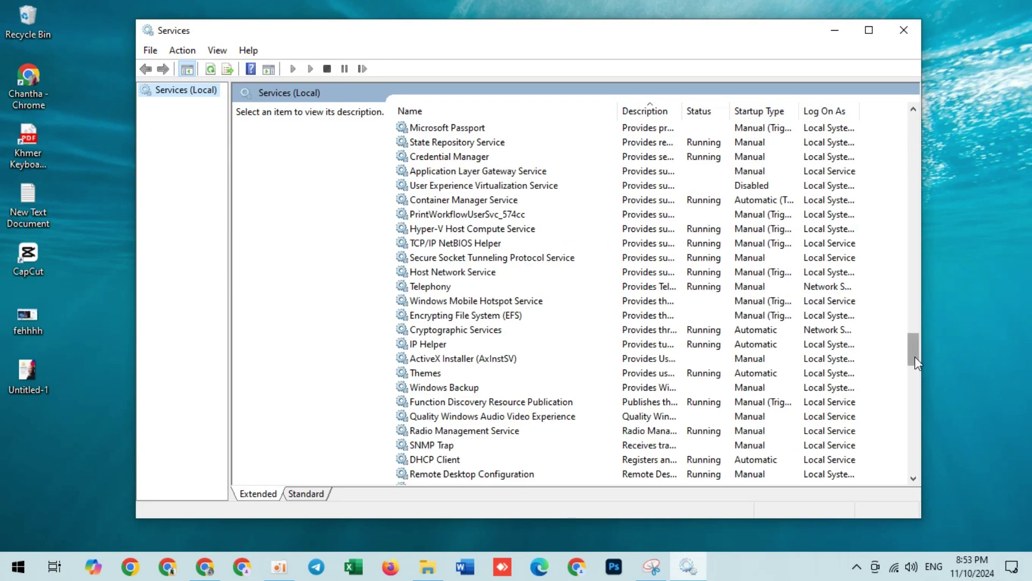
{"action": "left_click_drag", "start_coordinate": [915, 357], "coordinate": [947, 144]}
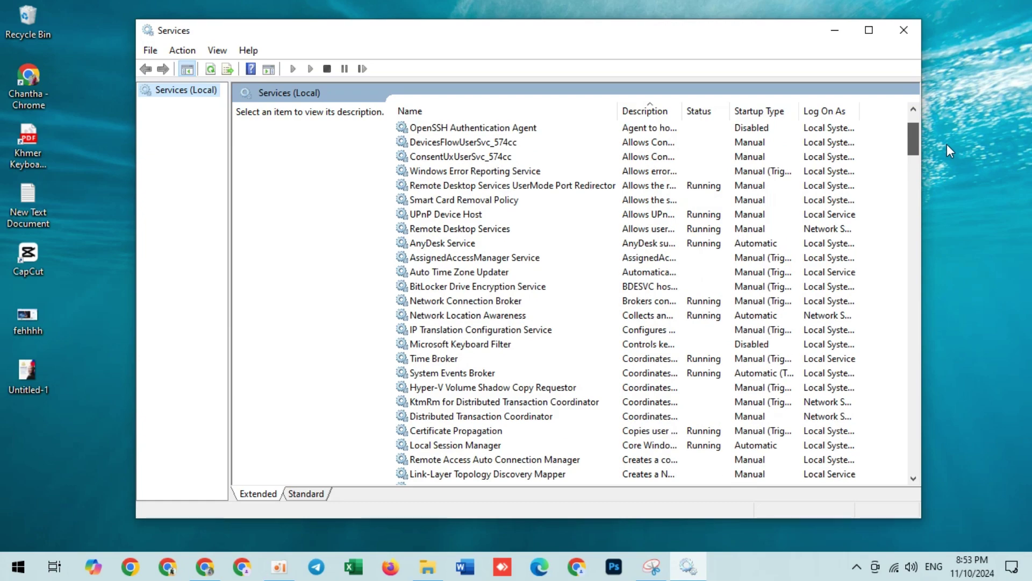
{"action": "scroll", "coordinate": [500, 221], "scroll_direction": "down", "scroll_amount": 8}
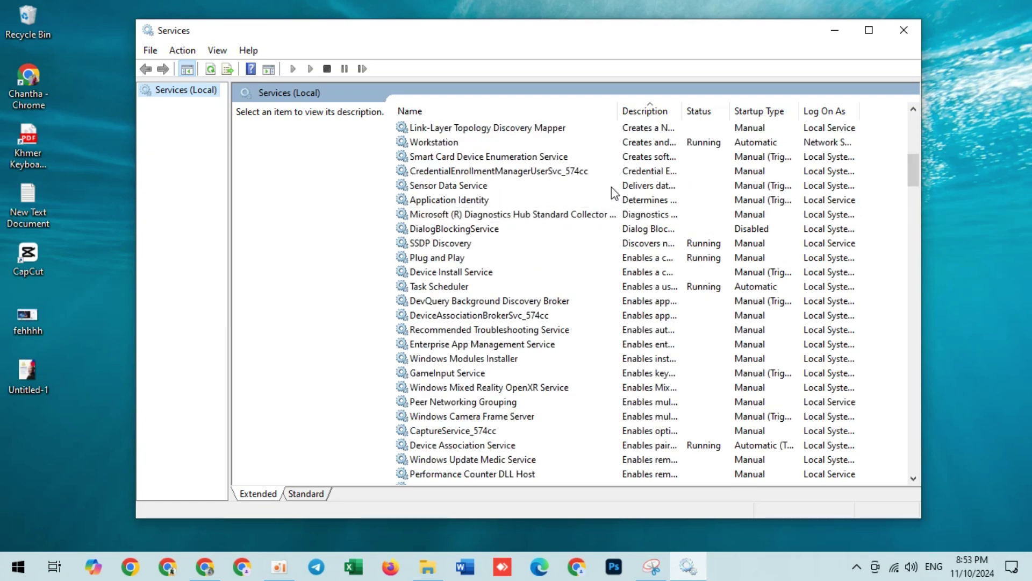
{"action": "scroll", "coordinate": [618, 212], "scroll_direction": "down", "scroll_amount": 17}
{"action": "scroll", "coordinate": [628, 211], "scroll_direction": "down", "scroll_amount": 8}
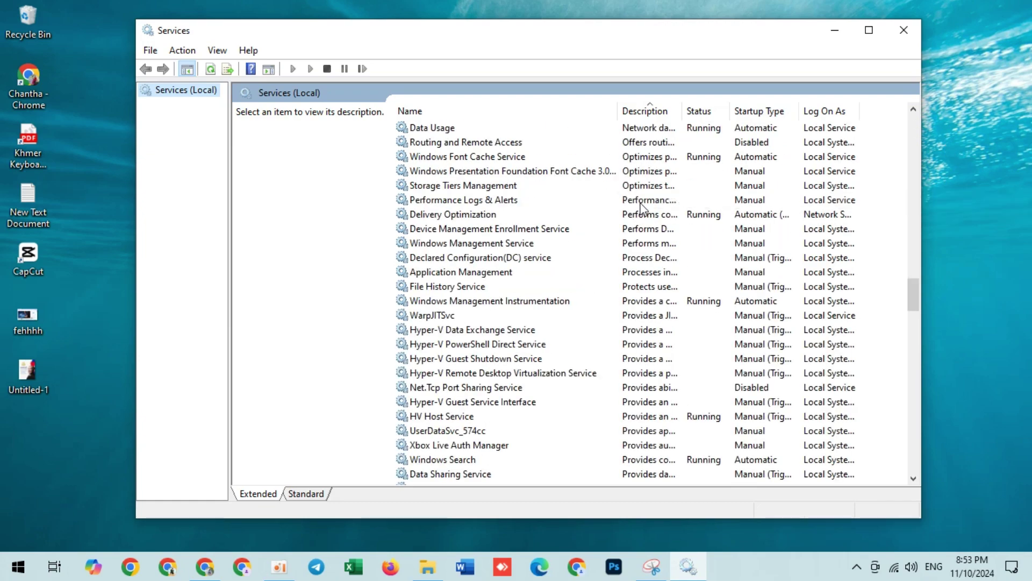
{"action": "scroll", "coordinate": [640, 210], "scroll_direction": "down", "scroll_amount": 8}
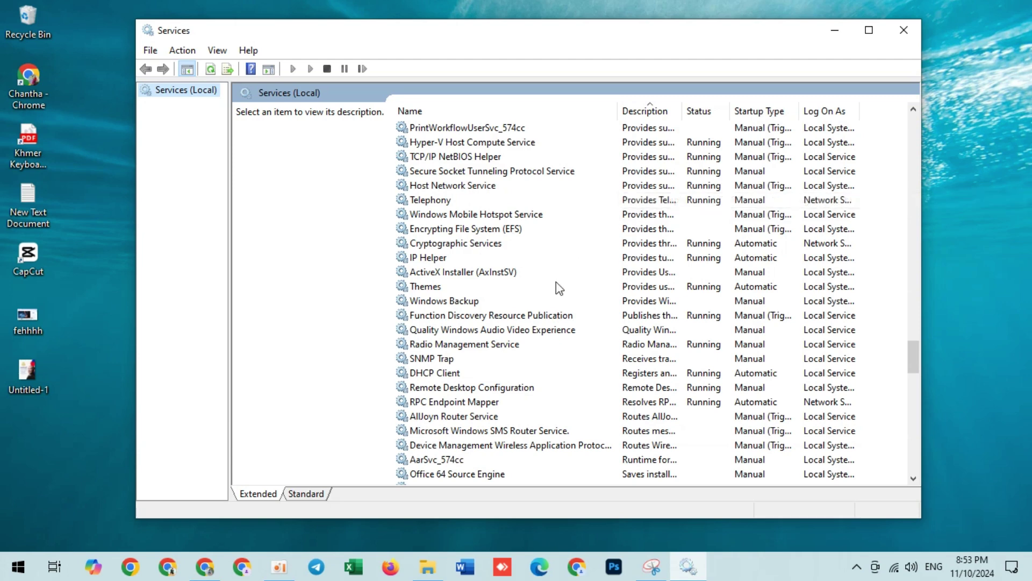
{"action": "scroll", "coordinate": [543, 328], "scroll_direction": "down", "scroll_amount": 16}
{"action": "scroll", "coordinate": [561, 321], "scroll_direction": "down", "scroll_amount": 10}
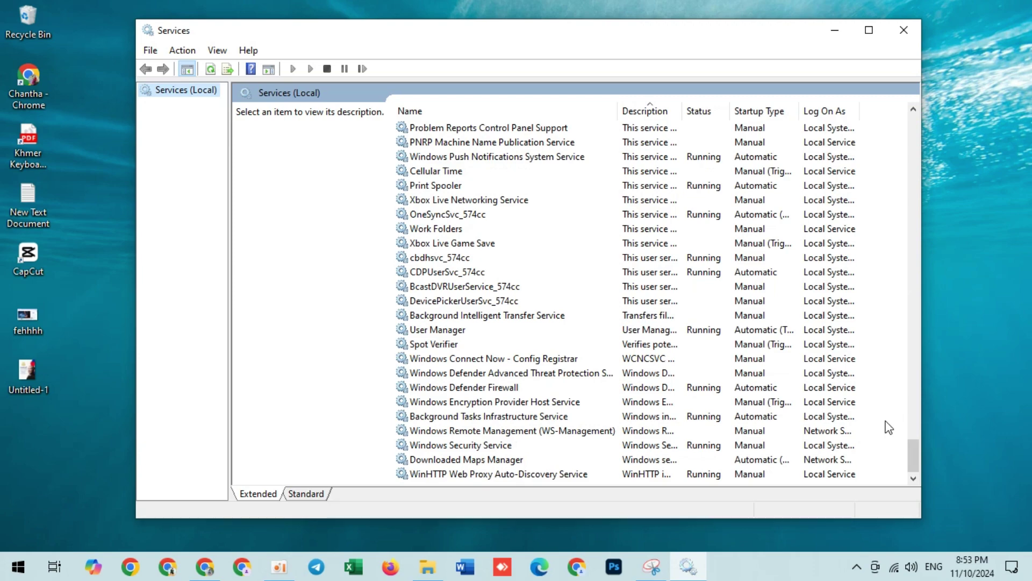
{"action": "left_click_drag", "start_coordinate": [915, 466], "coordinate": [936, 158]}
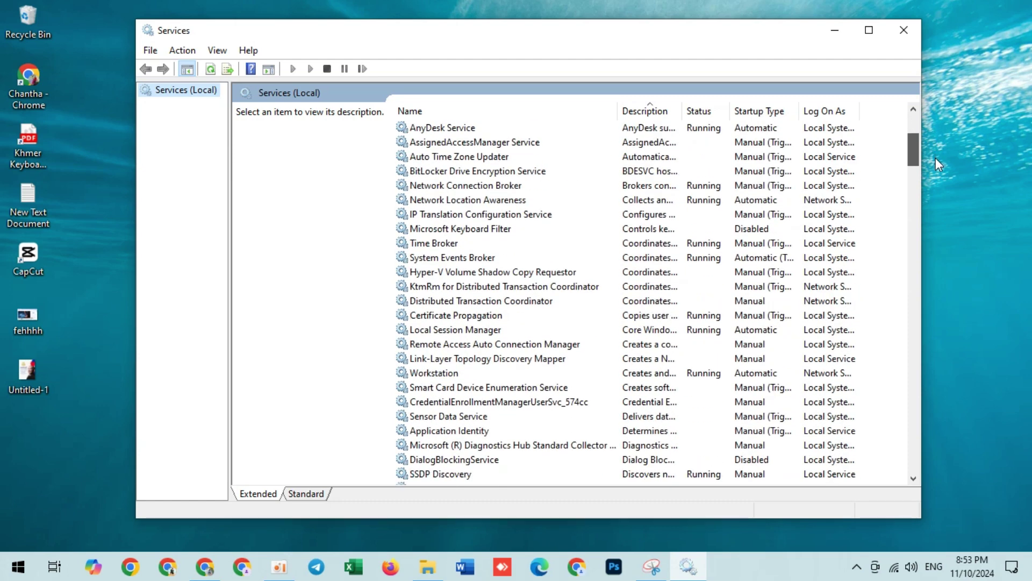
{"action": "left_click_drag", "start_coordinate": [936, 157], "coordinate": [933, 240]}
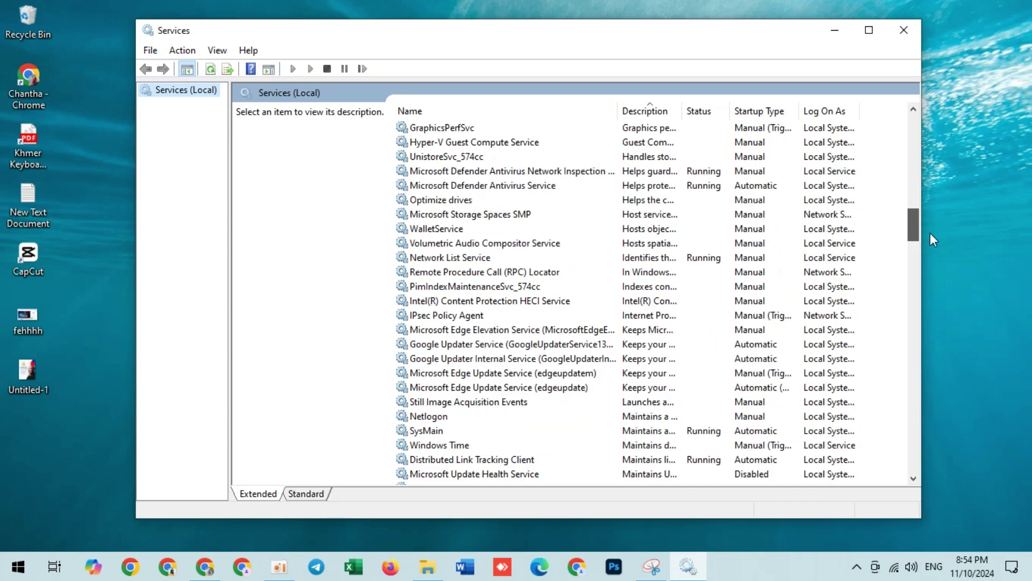
{"action": "left_click_drag", "start_coordinate": [930, 233], "coordinate": [931, 247]}
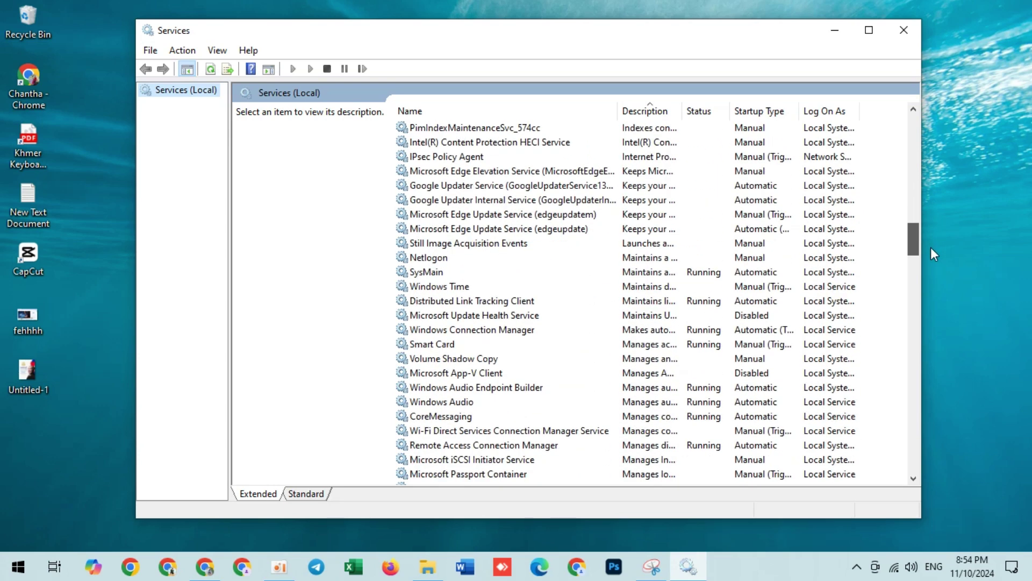
{"action": "left_click", "coordinate": [463, 404]}
{"action": "double_click", "coordinate": [460, 406]}
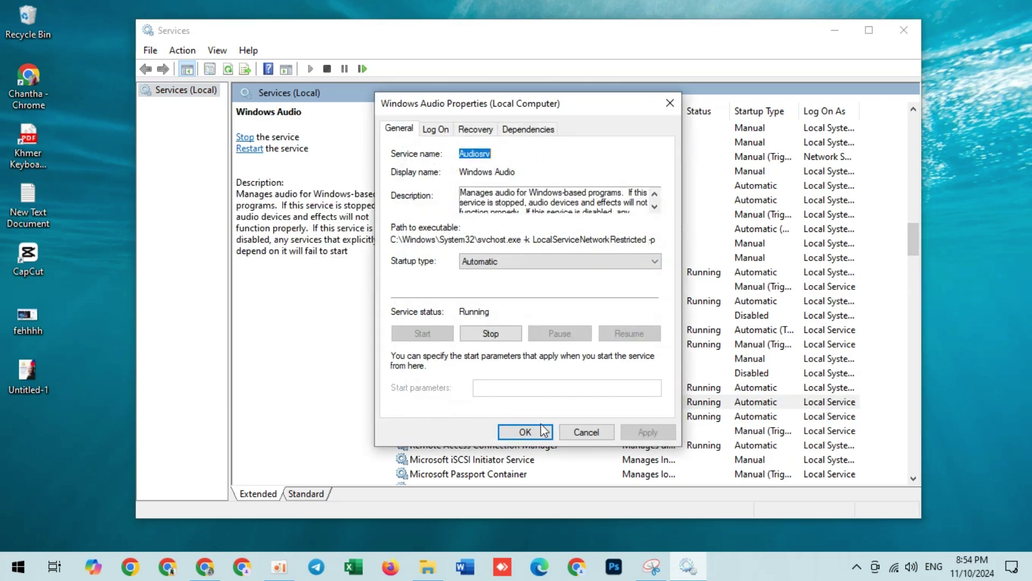
- Set the Windows Audio service's startup type to Automatic, confirm the properties and minimize the Services window
{"action": "left_click", "coordinate": [528, 264]}
{"action": "left_click", "coordinate": [486, 295]}
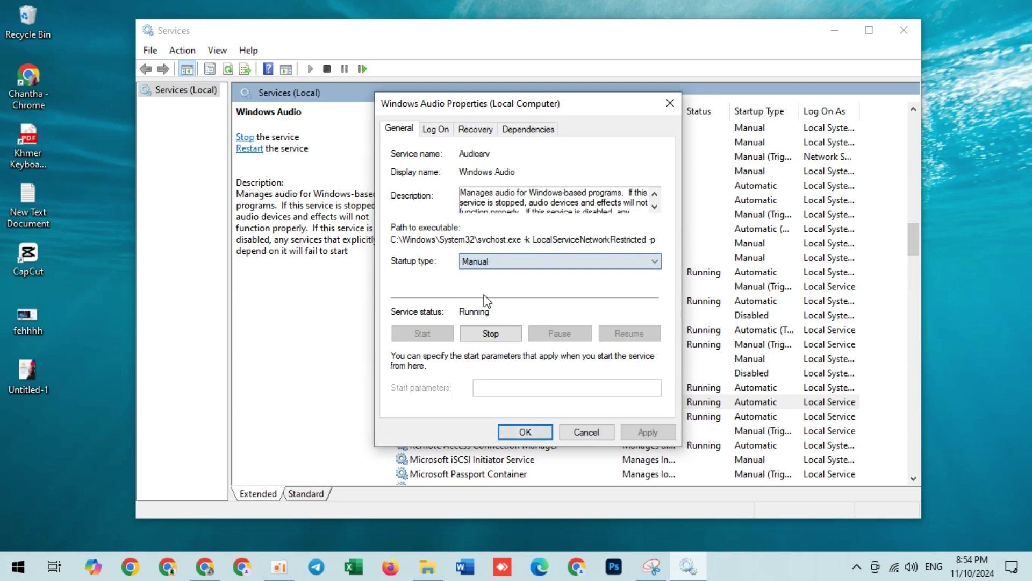
{"action": "left_click", "coordinate": [511, 263]}
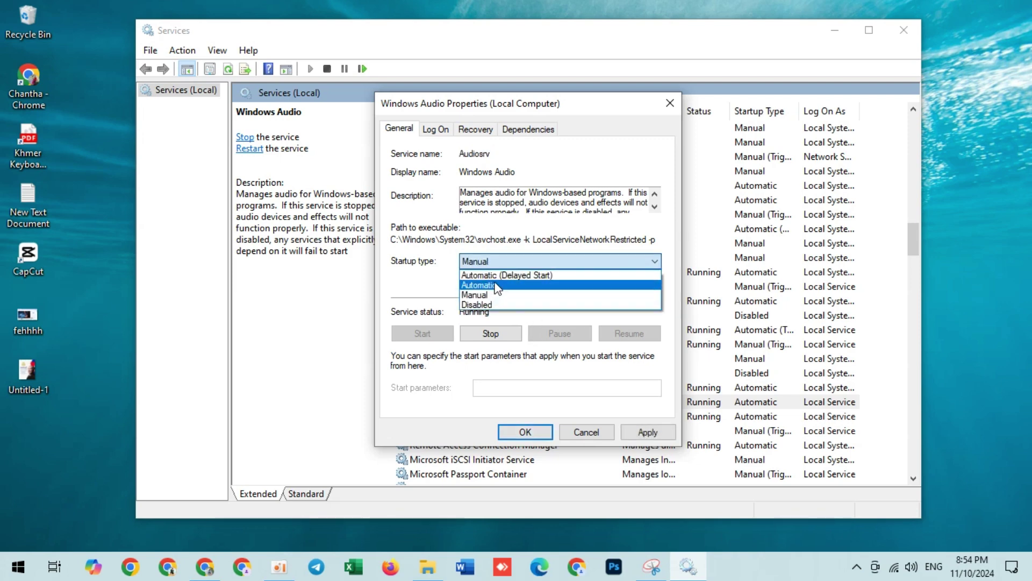
{"action": "left_click", "coordinate": [495, 284]}
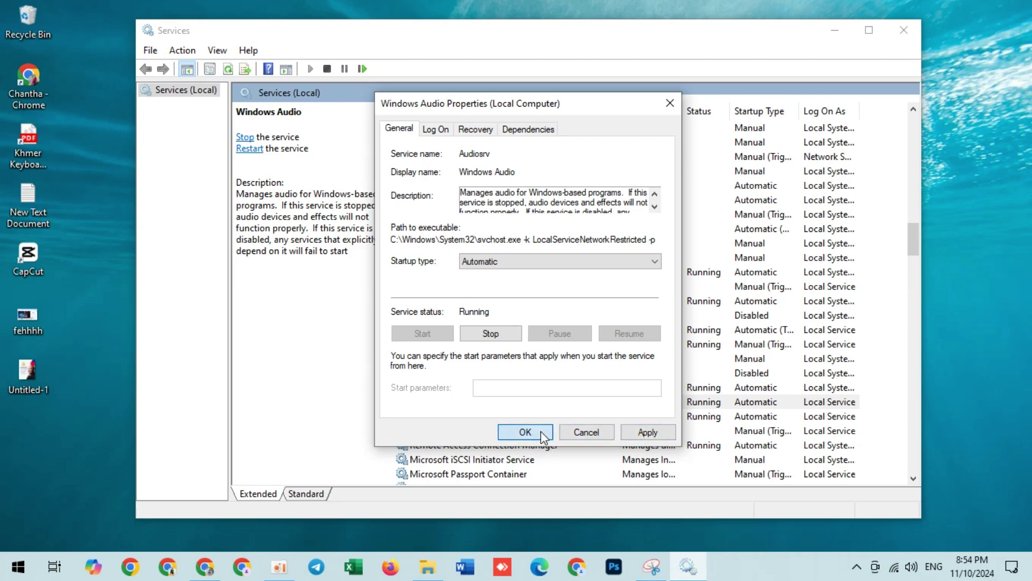
{"action": "left_click", "coordinate": [525, 432]}
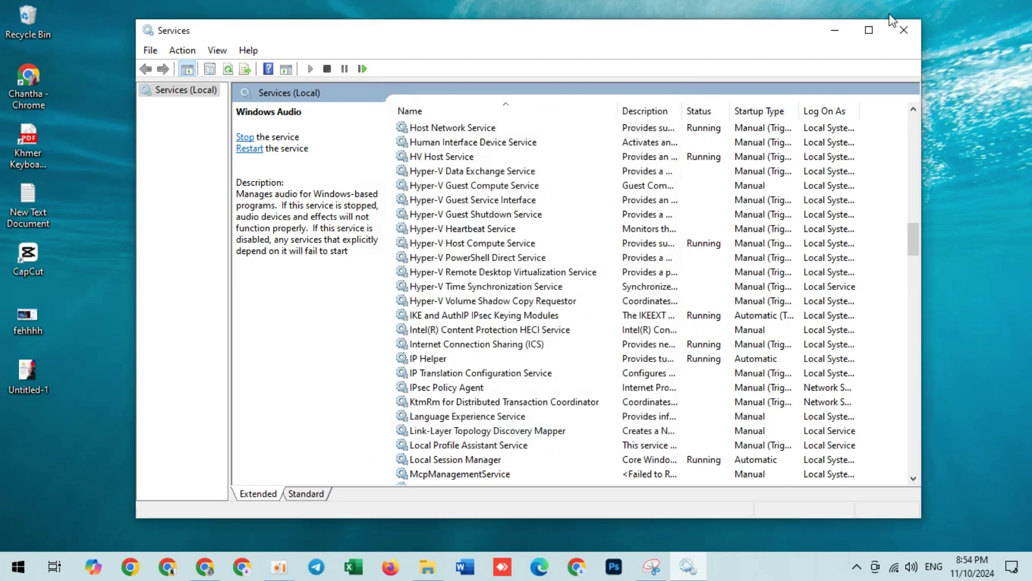
{"action": "left_click", "coordinate": [828, 30]}
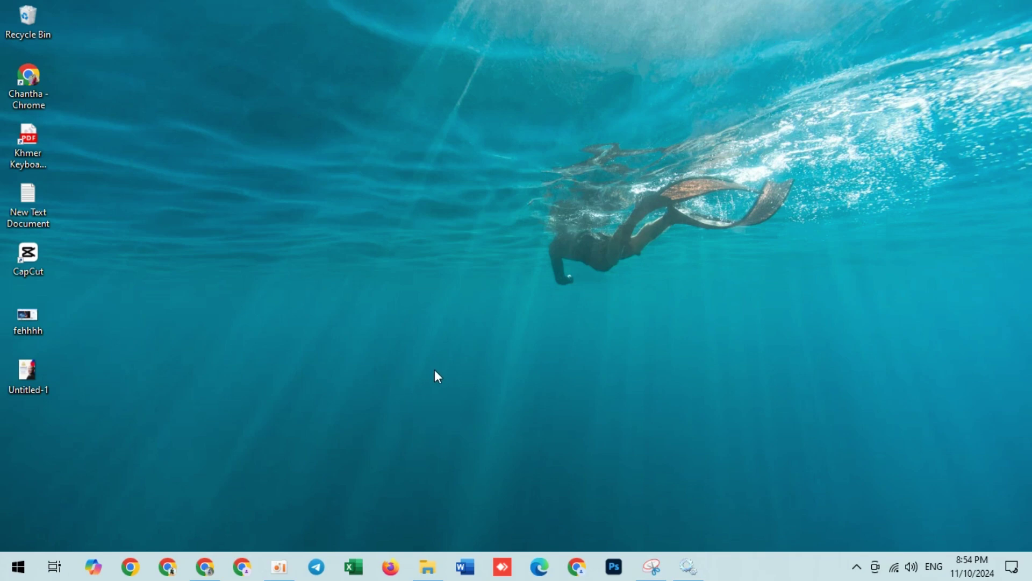
- Open Task Manager, restart the Windows Explorer process and close Task Manager
{"action": "right_click", "coordinate": [831, 568]}
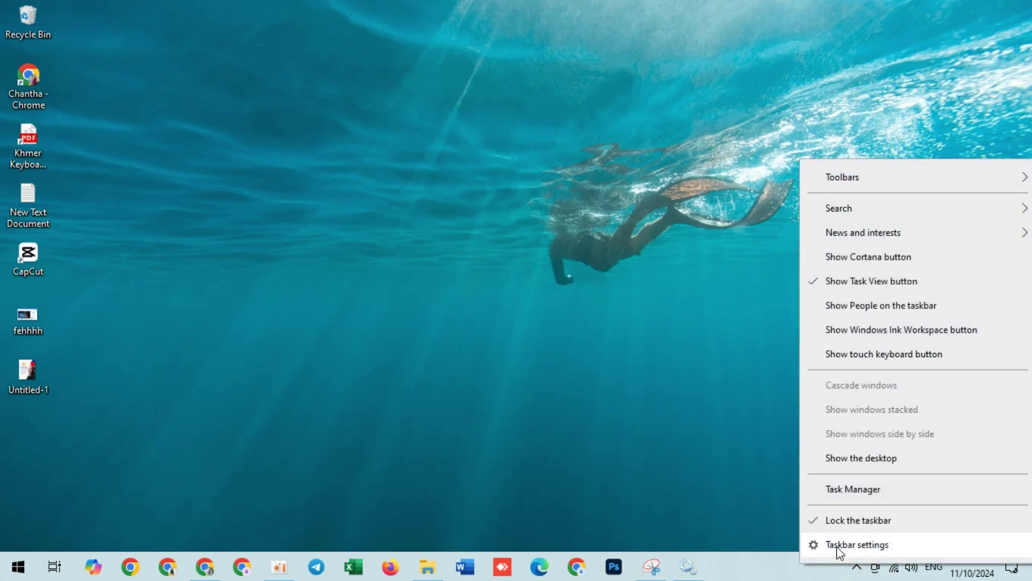
{"action": "left_click", "coordinate": [849, 491]}
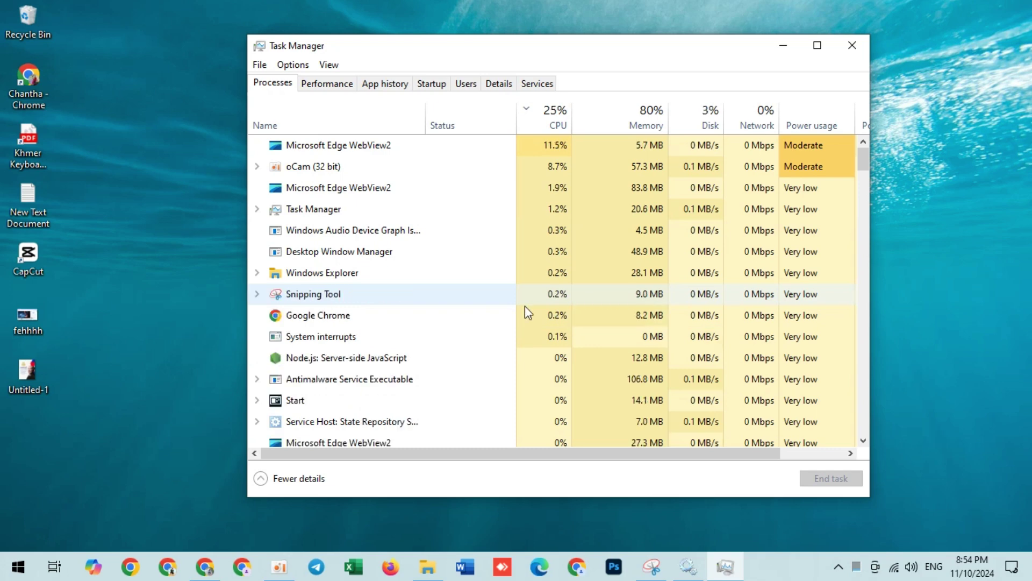
{"action": "left_click", "coordinate": [335, 274]}
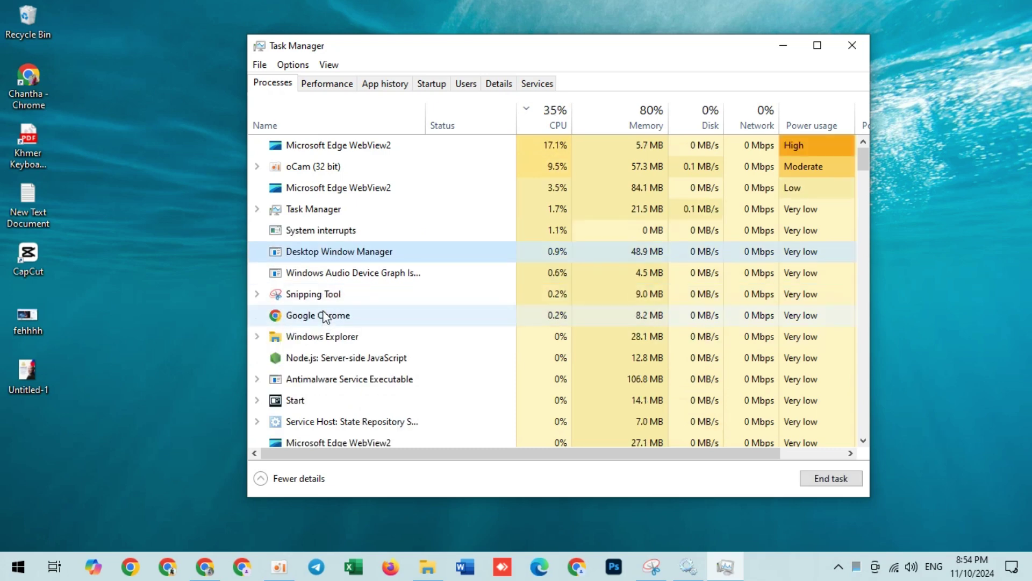
{"action": "left_click", "coordinate": [319, 333]}
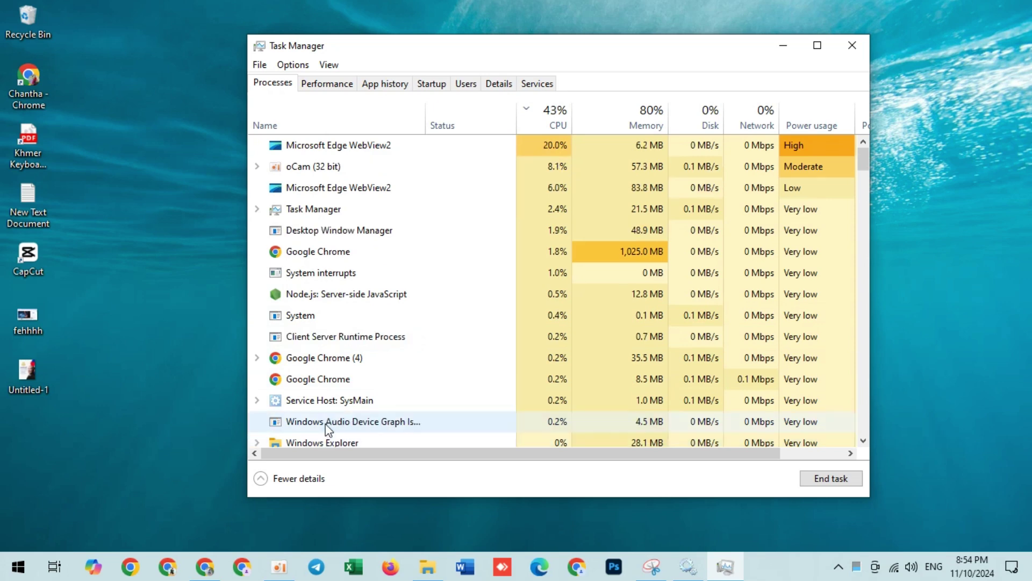
{"action": "left_click", "coordinate": [324, 439]}
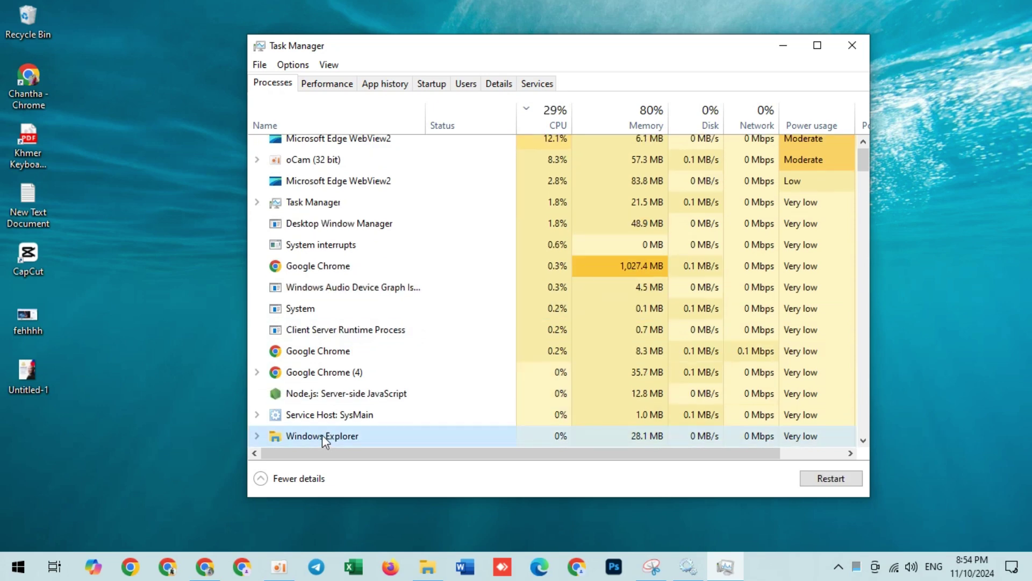
{"action": "right_click", "coordinate": [322, 435]}
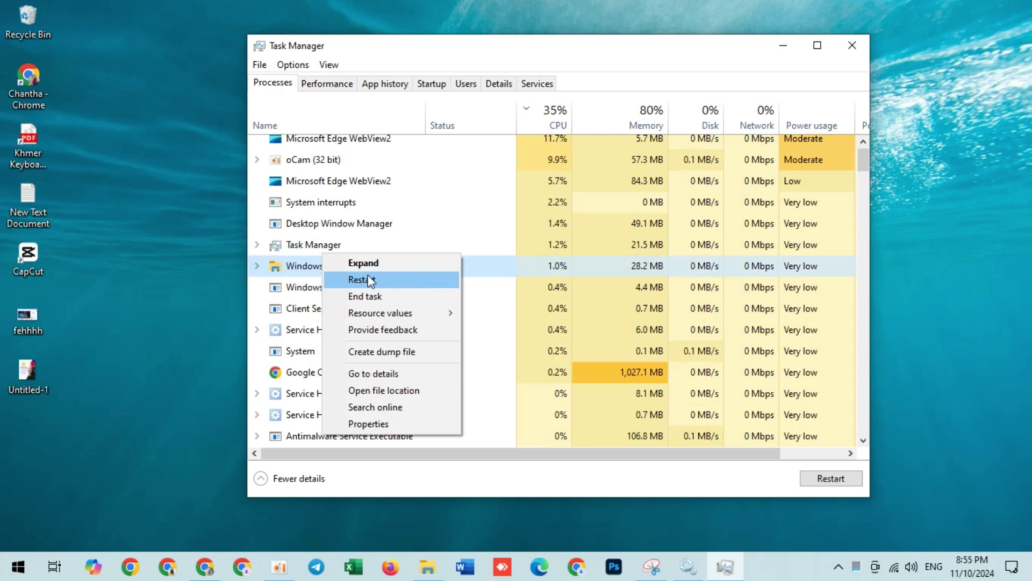
{"action": "key", "text": "Return"}
{"action": "left_click", "coordinate": [854, 46]}
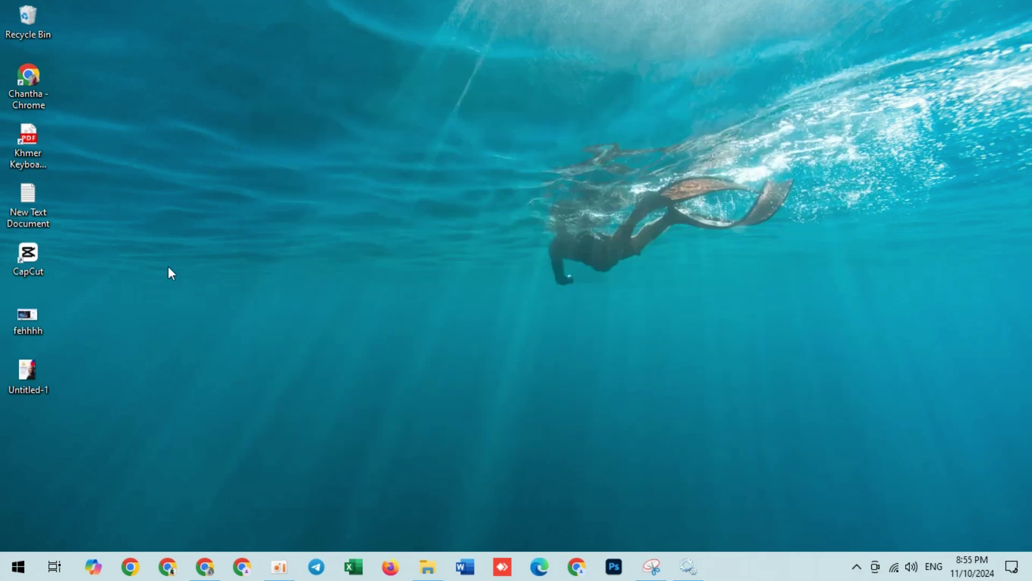
- Open Device Manager, collapse Other devices and expand Audio inputs and outputs
{"action": "left_click", "coordinate": [19, 570]}
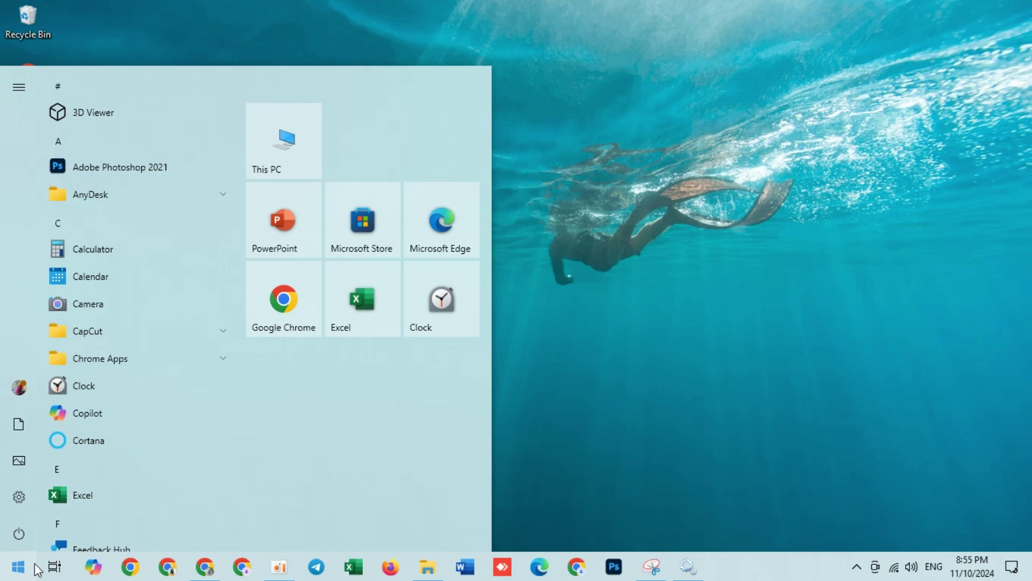
{"action": "type", "text": "de"}
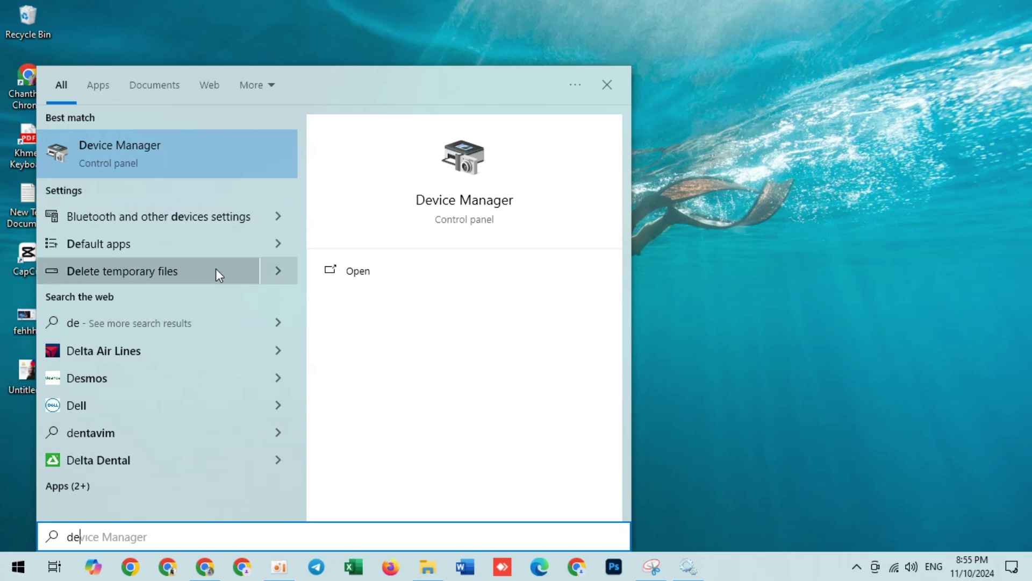
{"action": "left_click", "coordinate": [186, 156]}
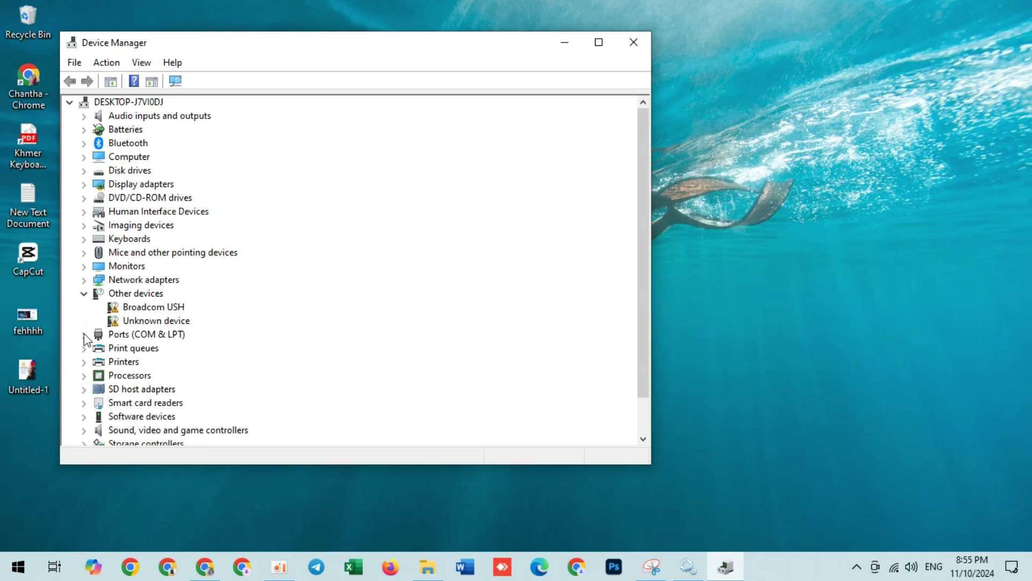
{"action": "left_click", "coordinate": [84, 294]}
{"action": "left_click", "coordinate": [84, 116]}
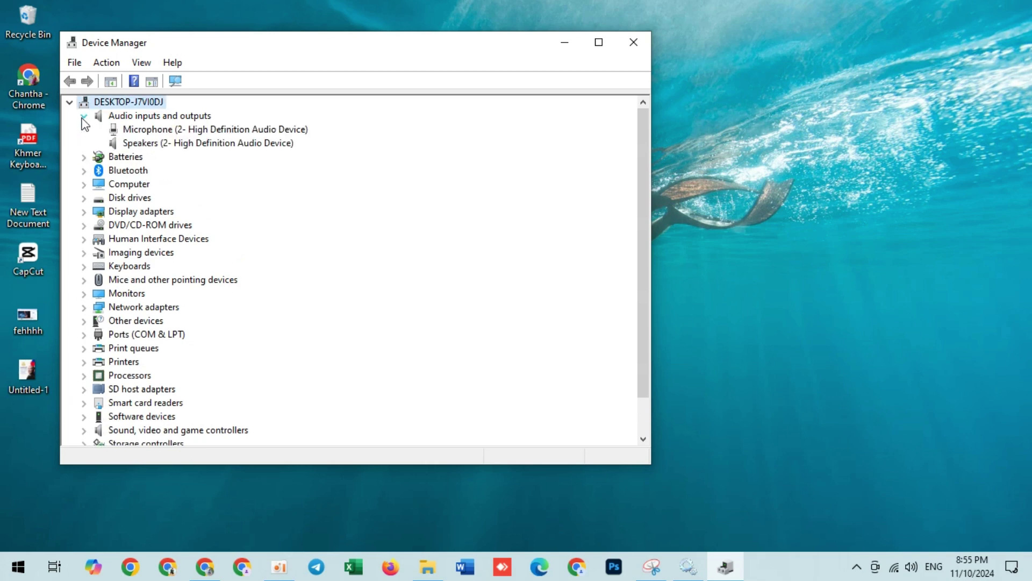
- Start a driver update for the Speakers (2- High Definition Audio Device), browsing the computer and picking from the list of available drivers
{"action": "double_click", "coordinate": [189, 143]}
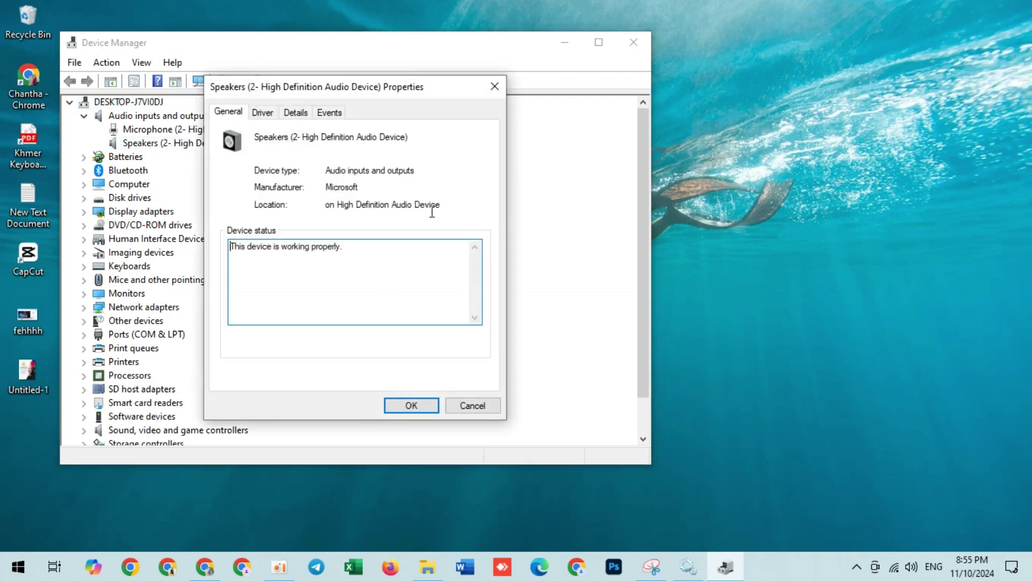
{"action": "left_click", "coordinate": [497, 90]}
{"action": "right_click", "coordinate": [198, 143]}
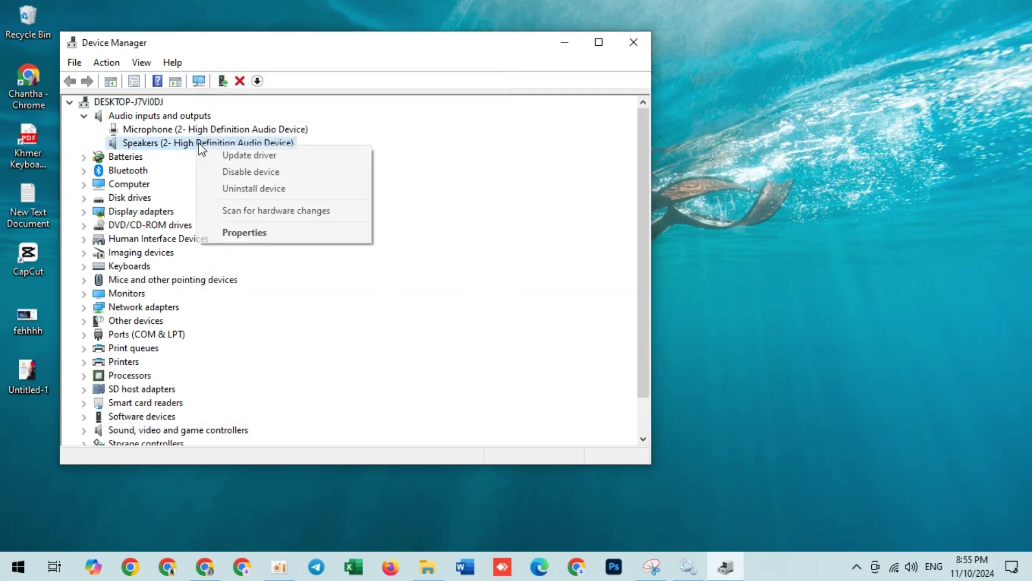
{"action": "left_click", "coordinate": [249, 159]}
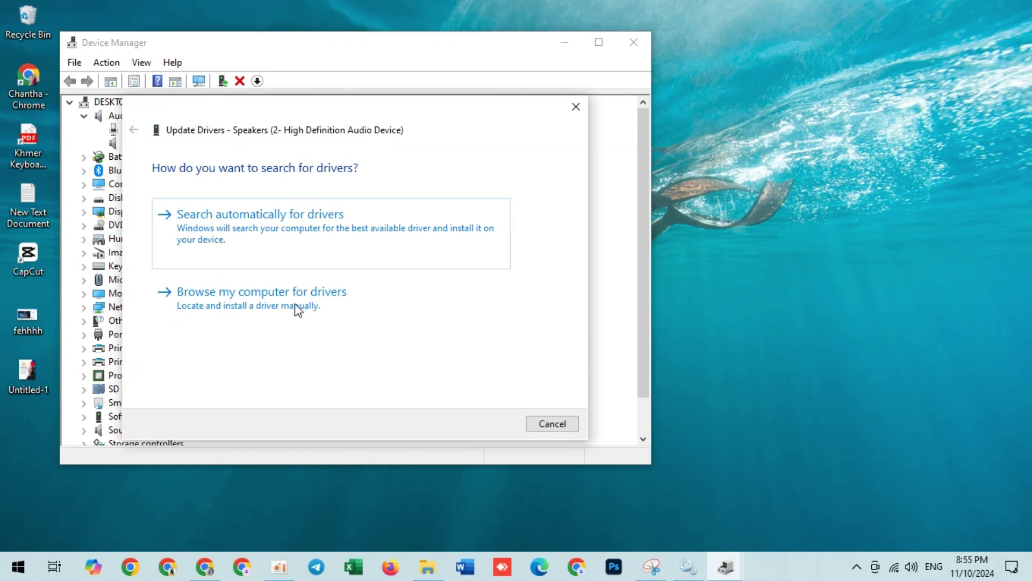
{"action": "left_click", "coordinate": [295, 306]}
{"action": "left_click", "coordinate": [341, 348]}
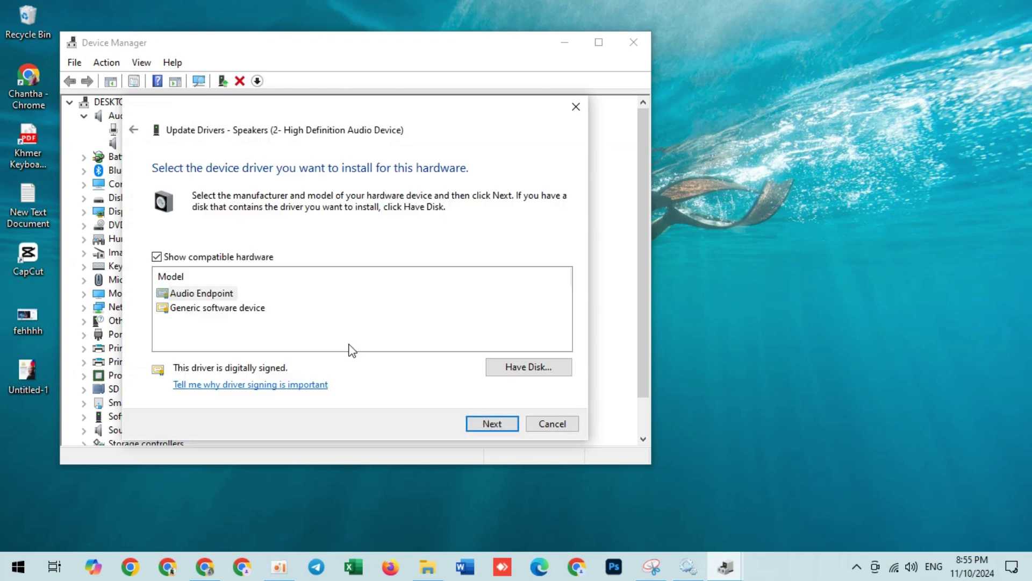
- Install the Audio Endpoint driver for the speakers and close the driver update wizard
{"action": "left_click", "coordinate": [216, 293]}
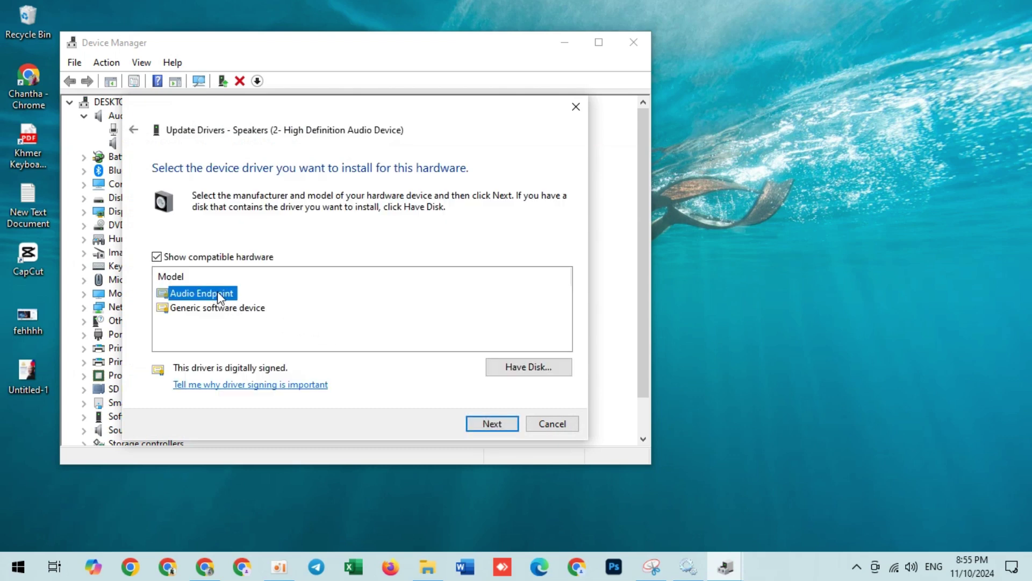
{"action": "left_click", "coordinate": [479, 425]}
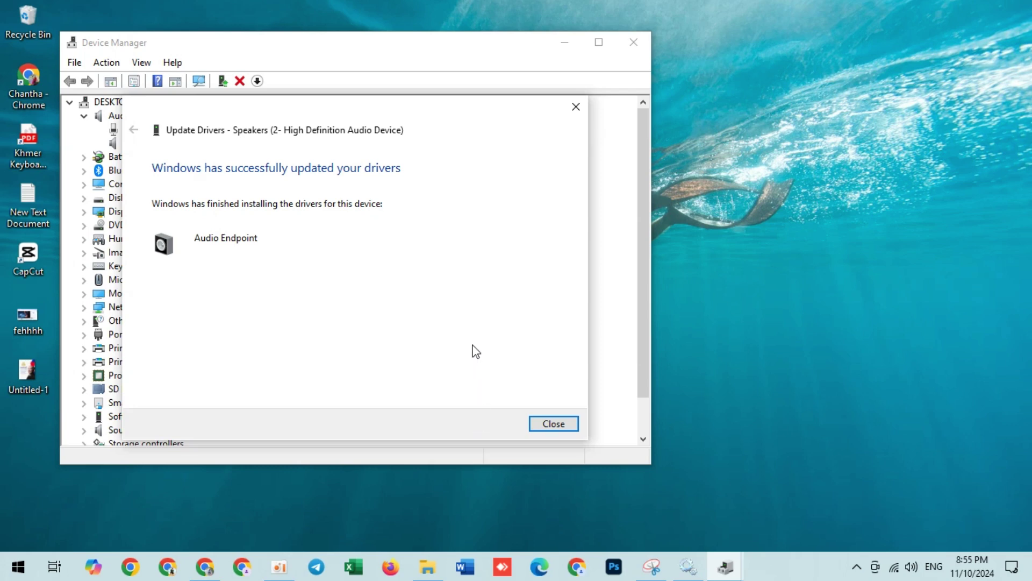
{"action": "left_click_drag", "start_coordinate": [399, 106], "coordinate": [698, 102]}
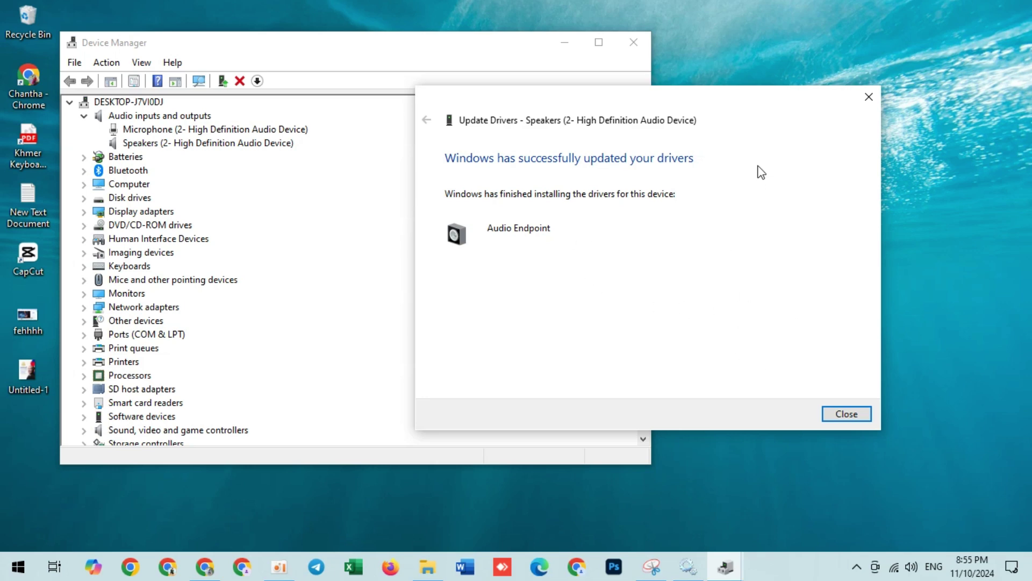
{"action": "left_click_drag", "start_coordinate": [755, 105], "coordinate": [554, 118]}
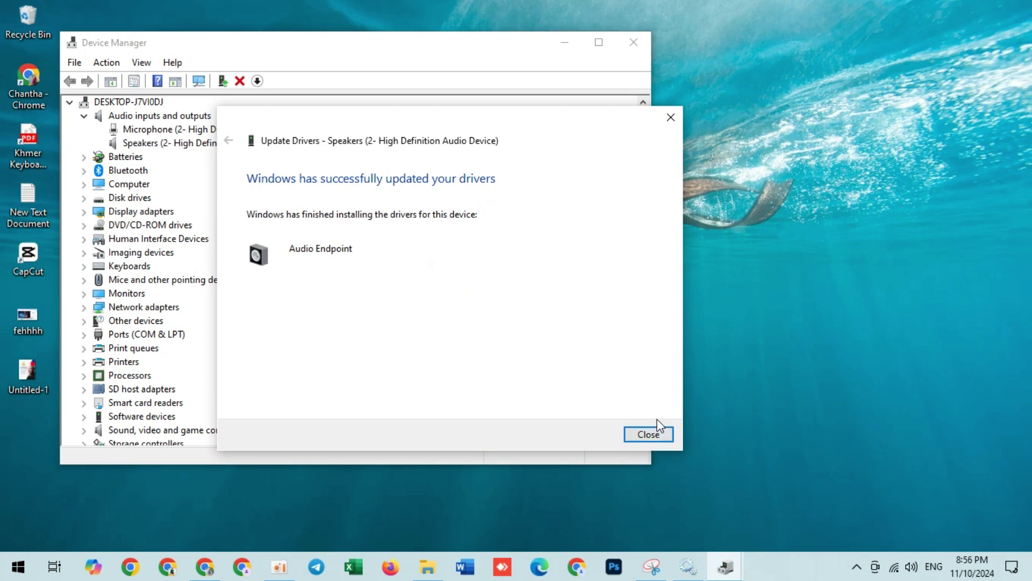
{"action": "left_click", "coordinate": [649, 433]}
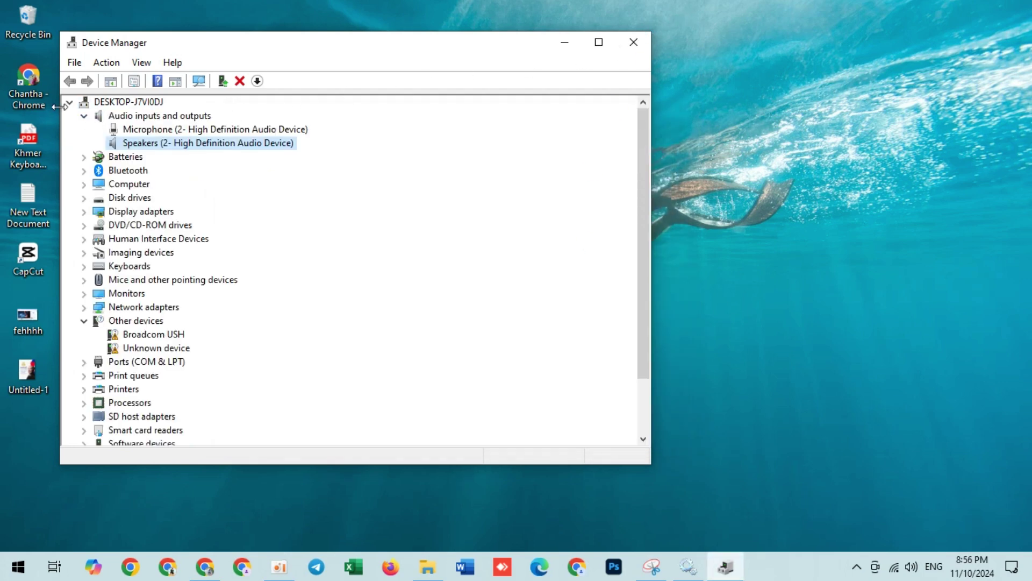
- Collapse the Audio inputs and outputs and Other devices categories, and close Device Manager
{"action": "left_click", "coordinate": [84, 116]}
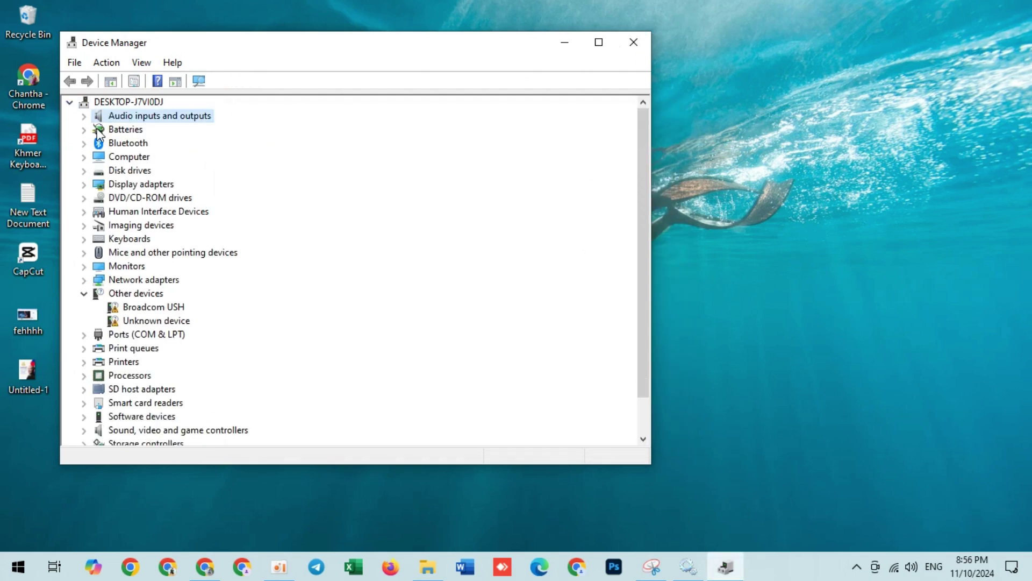
{"action": "left_click", "coordinate": [69, 102]}
{"action": "left_click", "coordinate": [69, 102]}
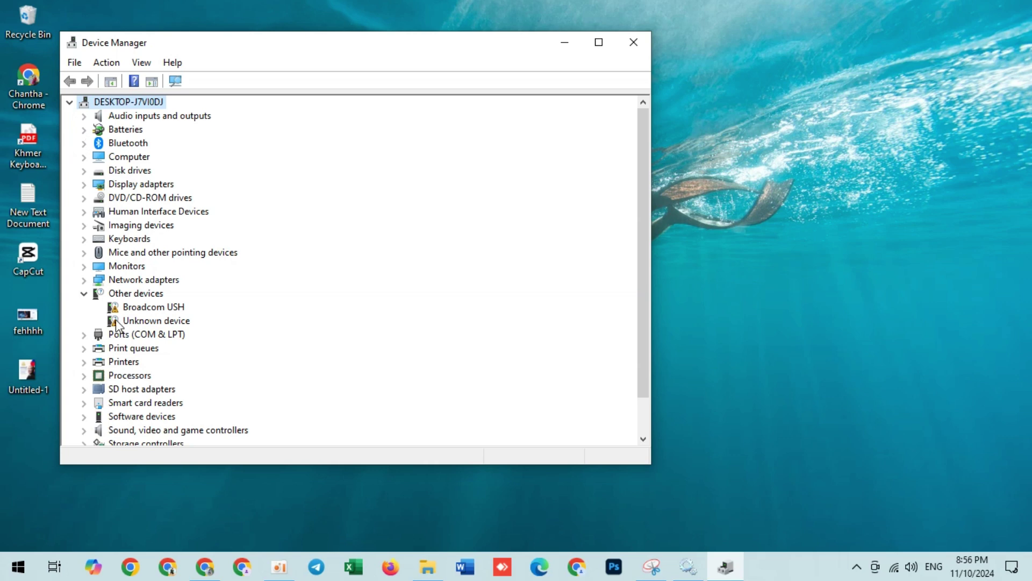
{"action": "left_click", "coordinate": [84, 294]}
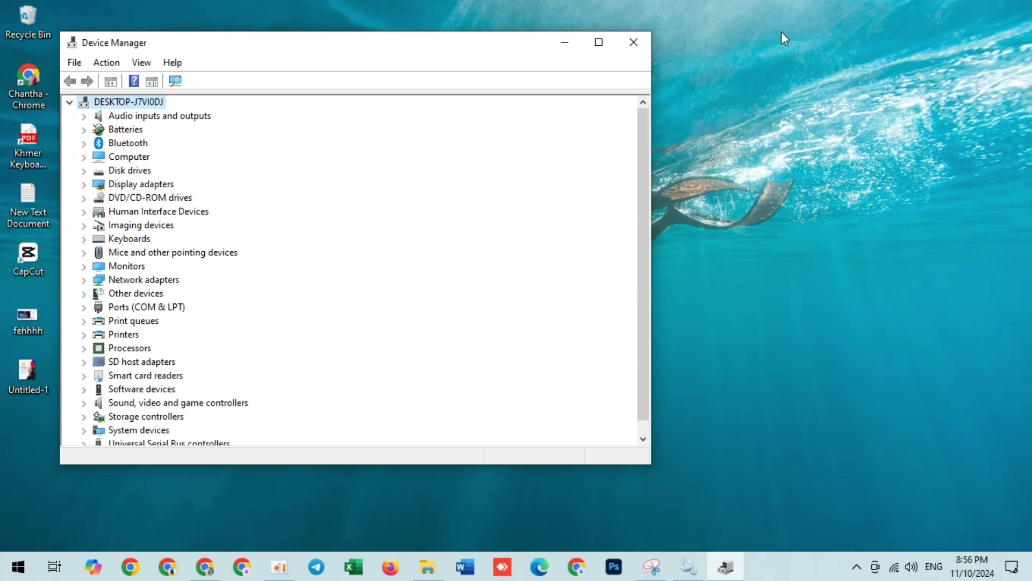
{"action": "left_click", "coordinate": [625, 45]}
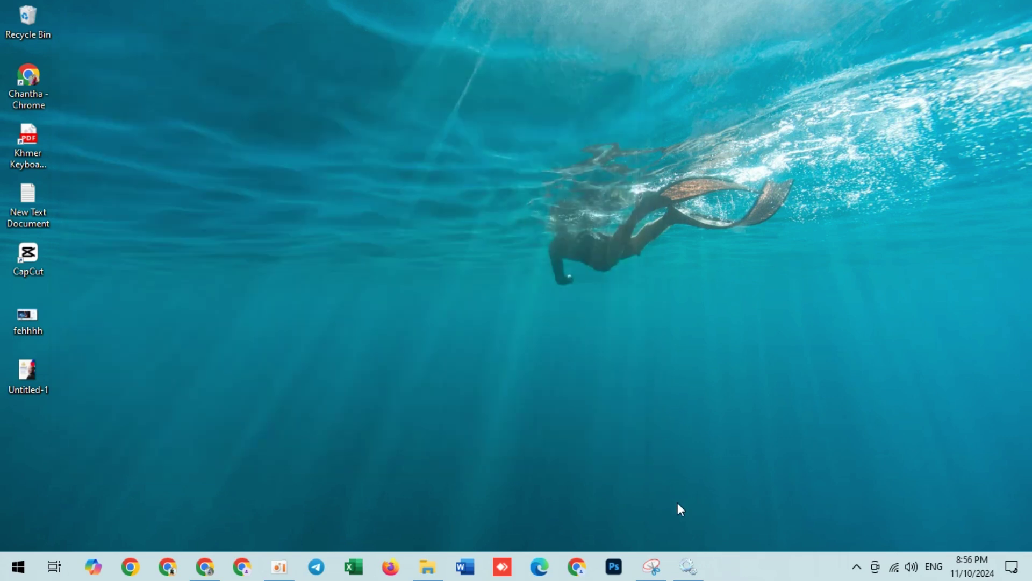